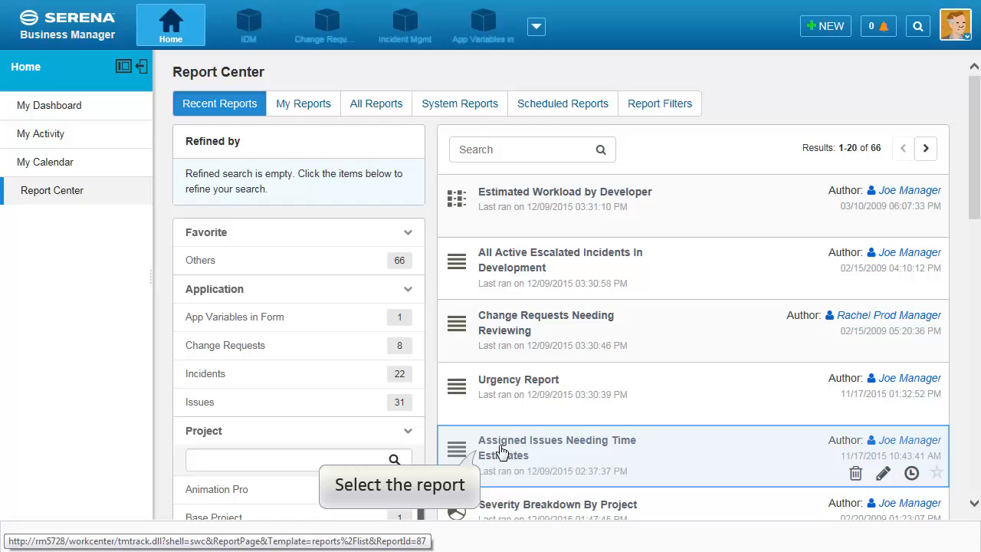
Step: Open the Assigned Issues Needing Time Estimates report and switch it to the editable grid
left_click(502, 449)
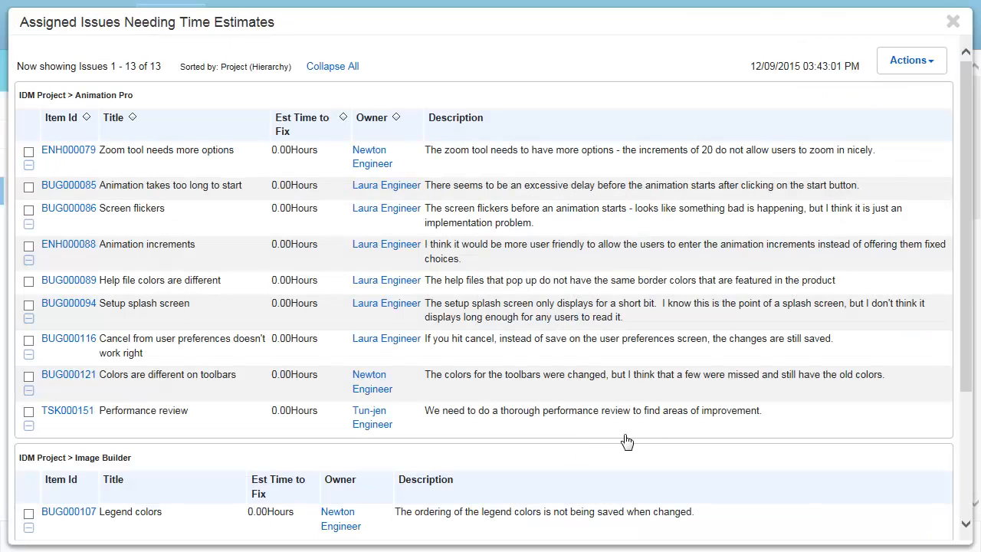
left_click(909, 62)
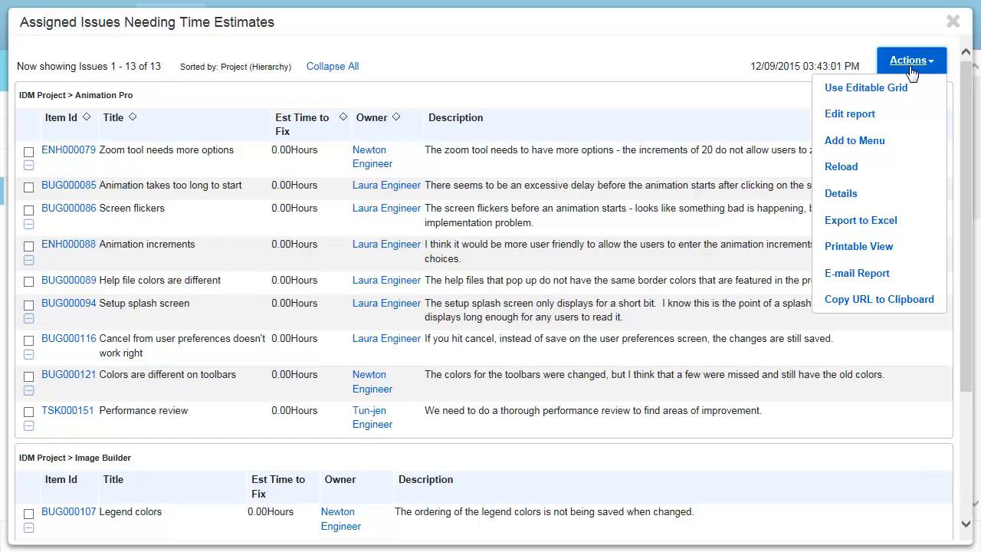
left_click(857, 91)
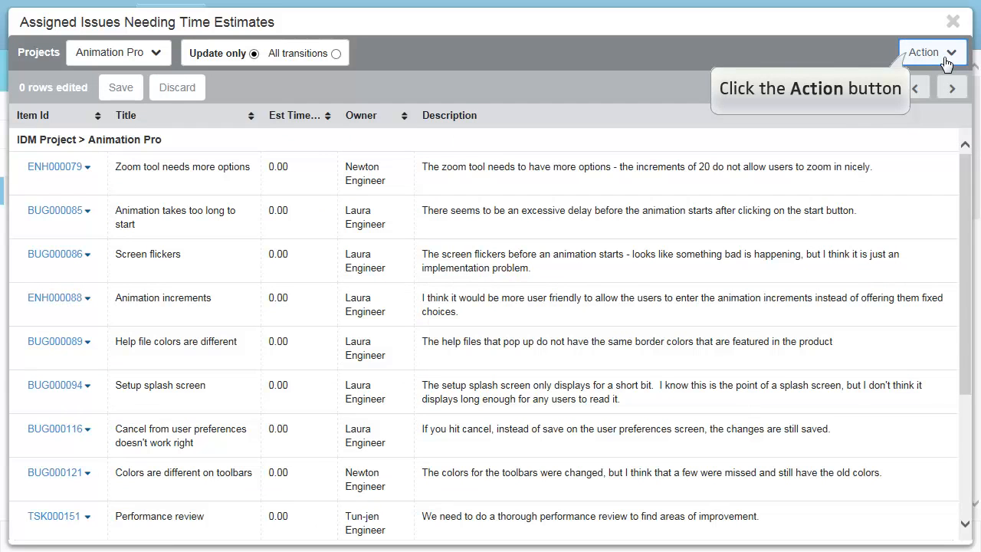
left_click(945, 60)
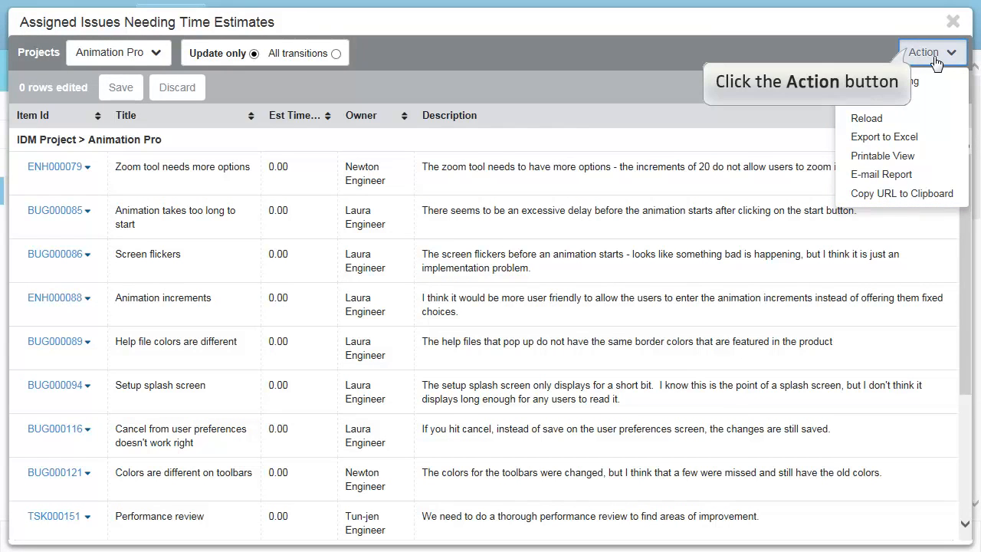
left_click(934, 55)
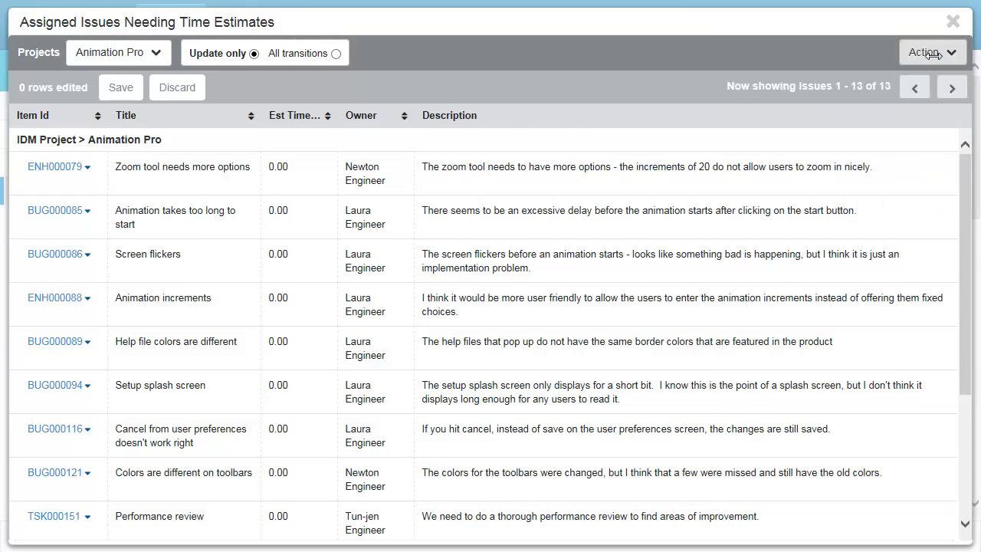
Step: Widen the Est Time to Fix column to show its full heading and sort the issues by Owner in ascending order
left_click_drag(335, 112, 375, 120)
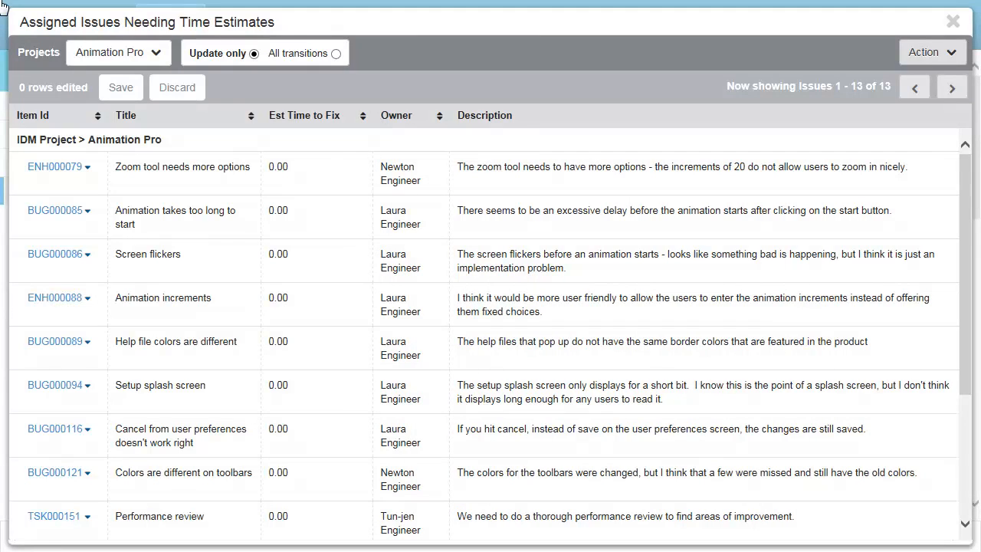
left_click(404, 121)
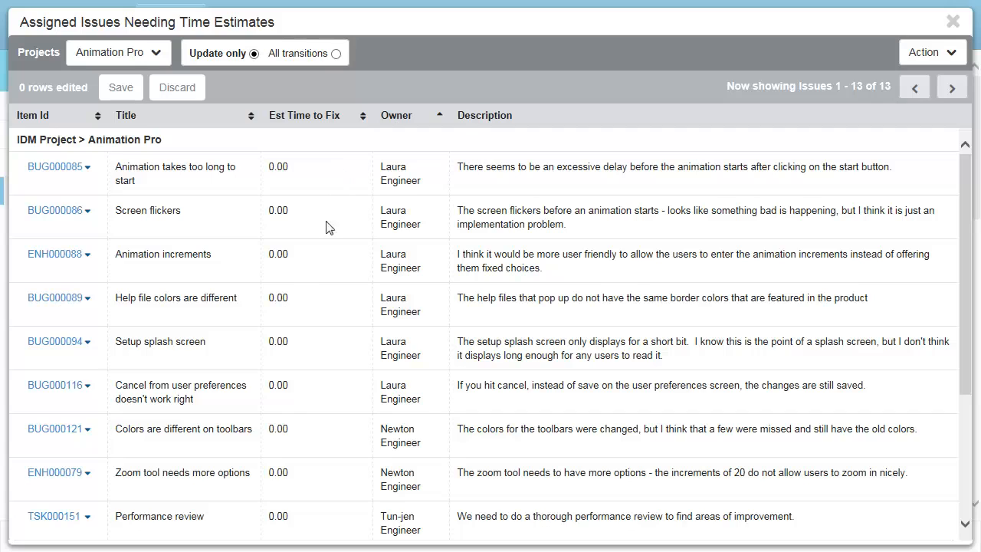
Step: Set Est Time to Fix to 8 for Colors are different on toolbars, 4 for Zoom tool needs more options and 2 for Performance review
left_click(310, 440)
type("8")
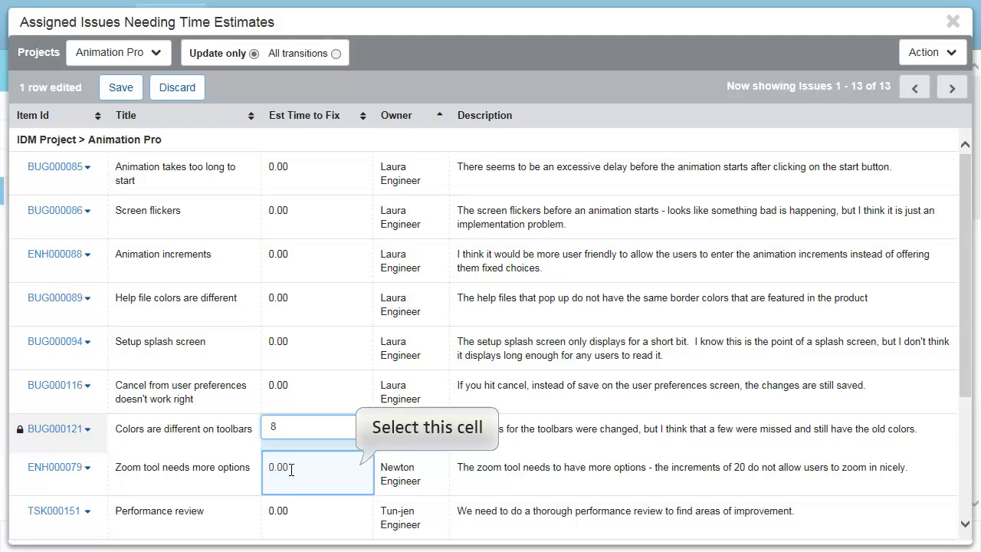
left_click(290, 470)
type("4")
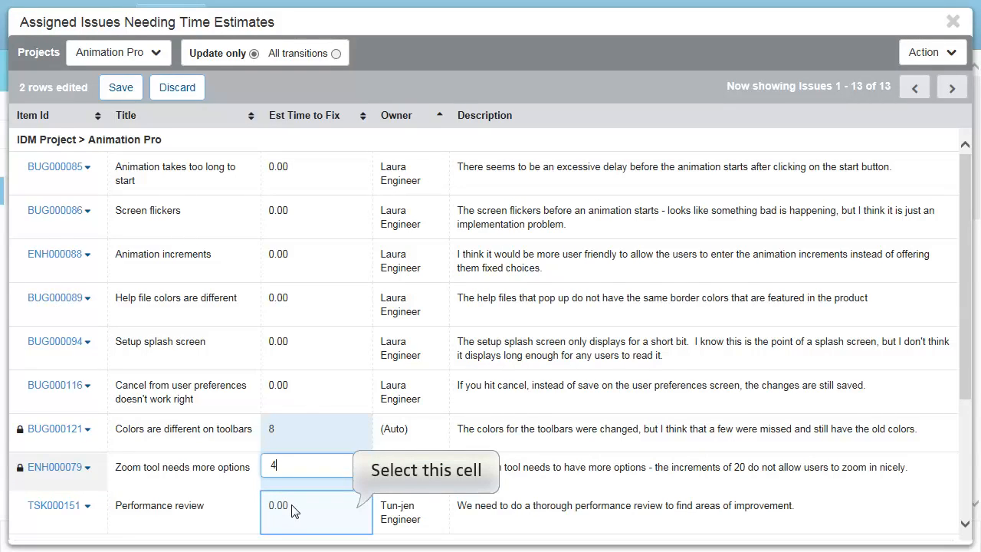
left_click(293, 508)
type("2")
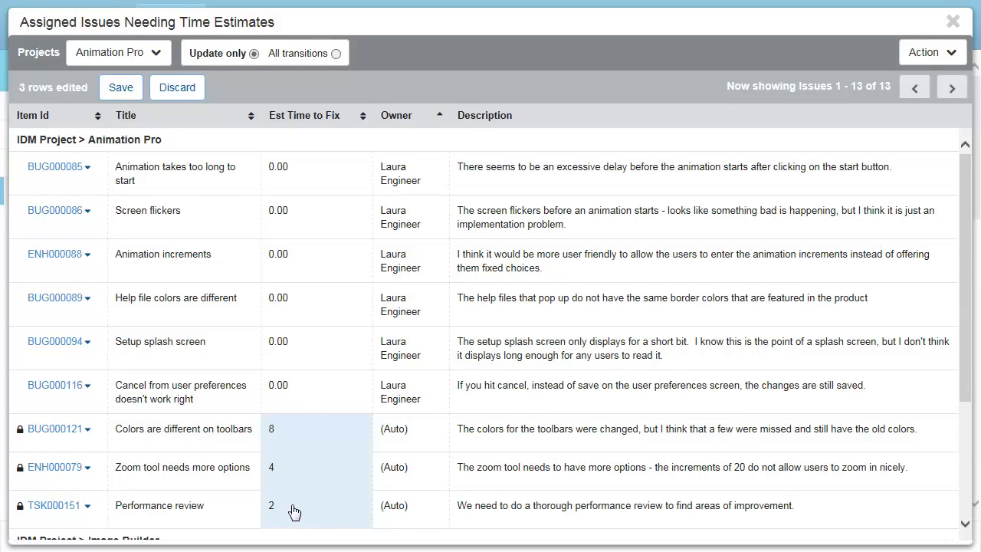
Step: Discard the changes to the Performance review issue and save the remaining edited rows
left_click(88, 507)
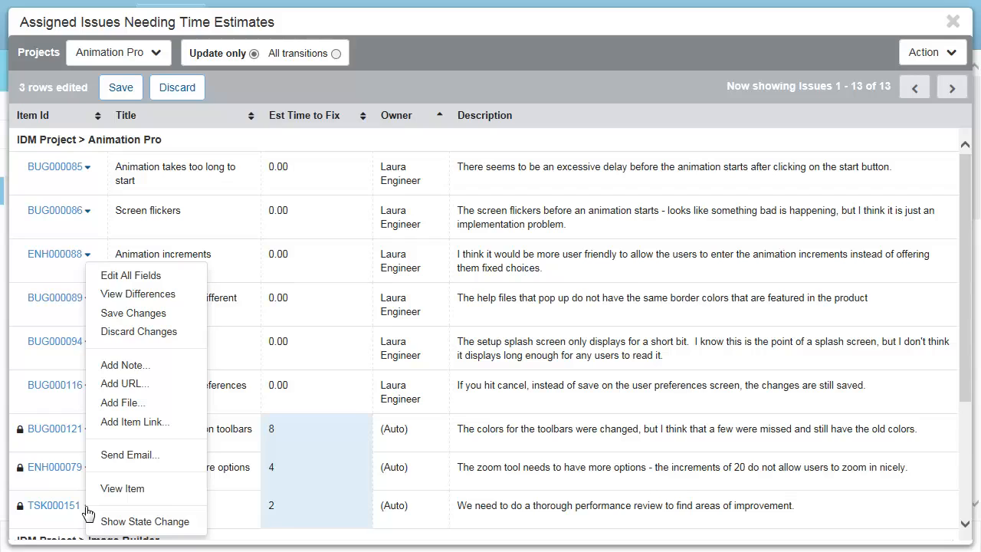
left_click(130, 332)
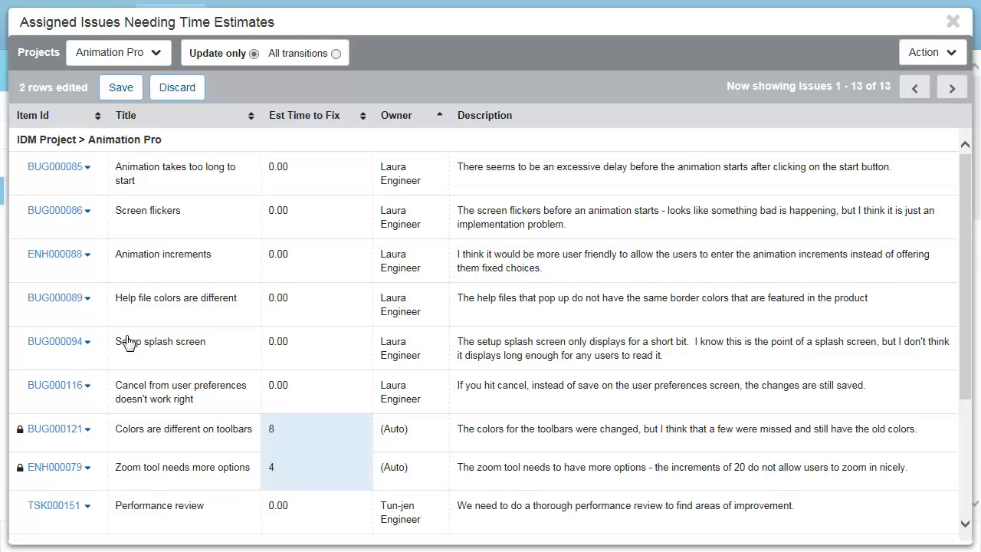
left_click(121, 89)
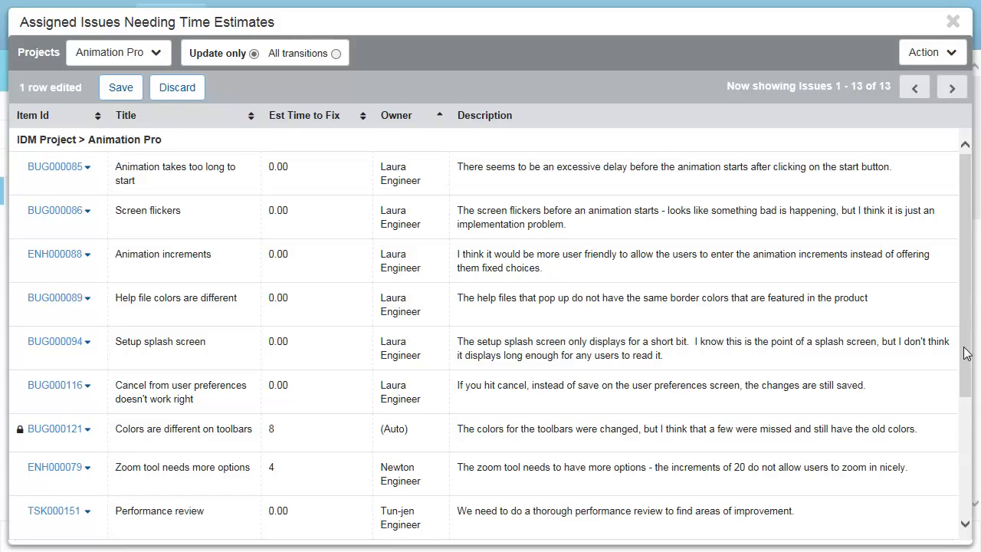
Step: Format the whole description of the Legend colors issue under Image Builder as red bold text and save the edited rows
scroll(967, 372, "down", 5)
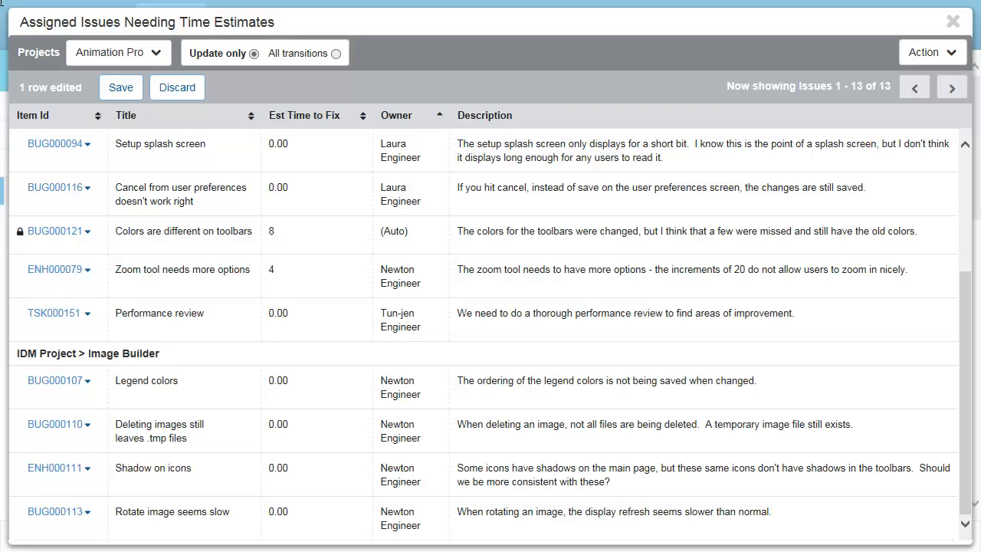
left_click(456, 379)
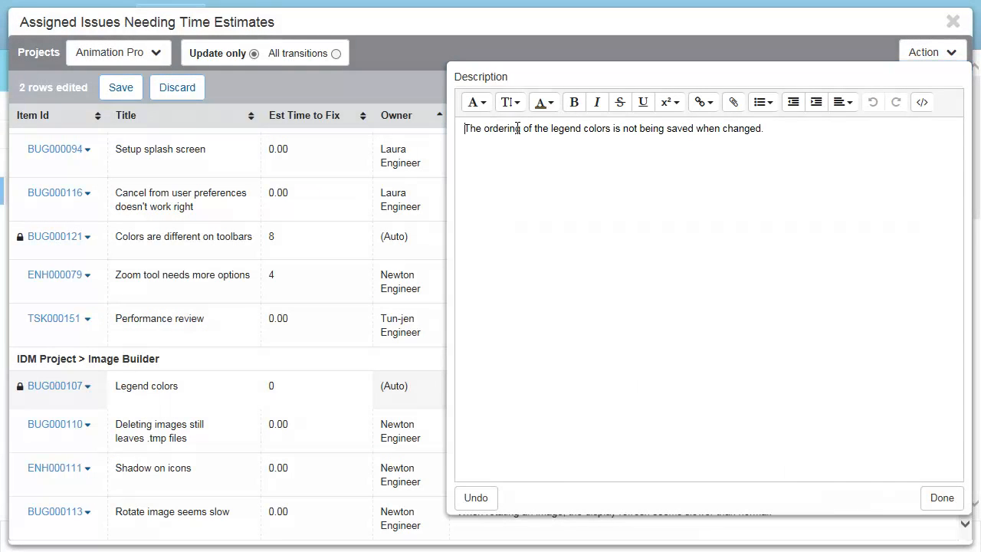
left_click_drag(464, 128, 768, 128)
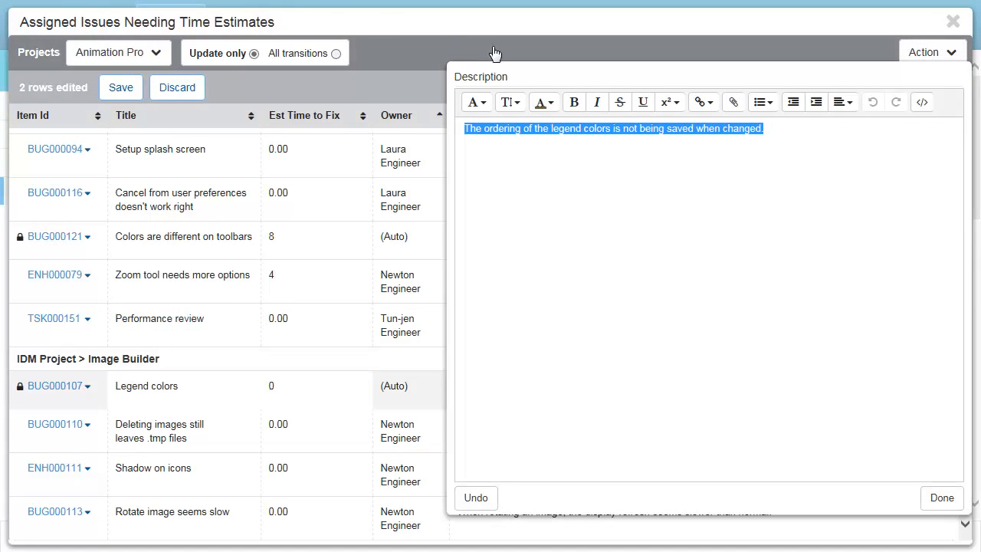
left_click(556, 110)
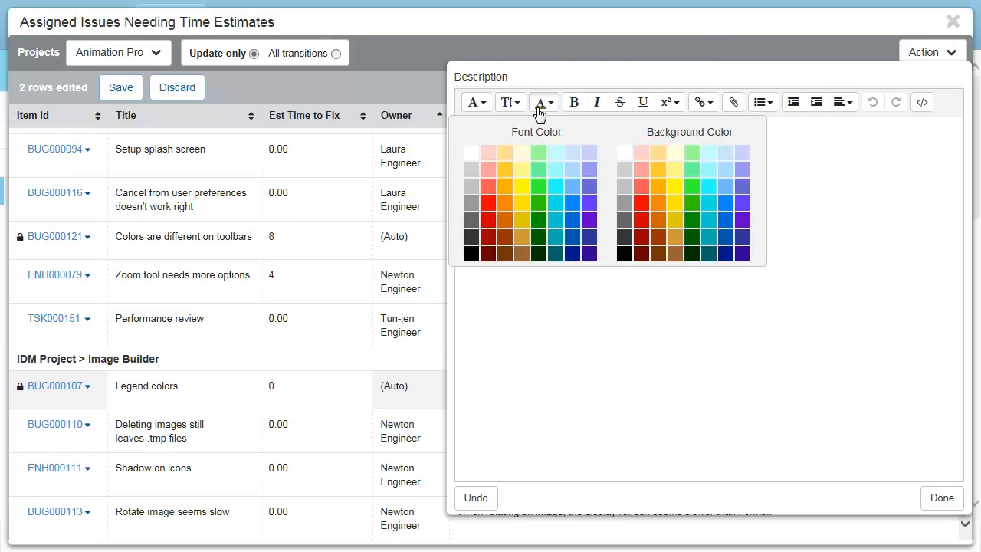
left_click(488, 207)
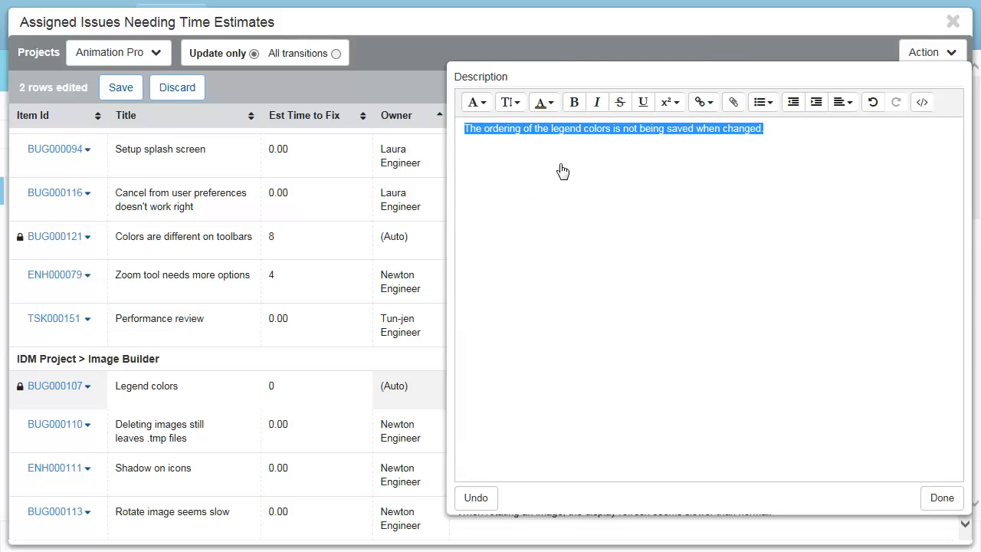
left_click(574, 103)
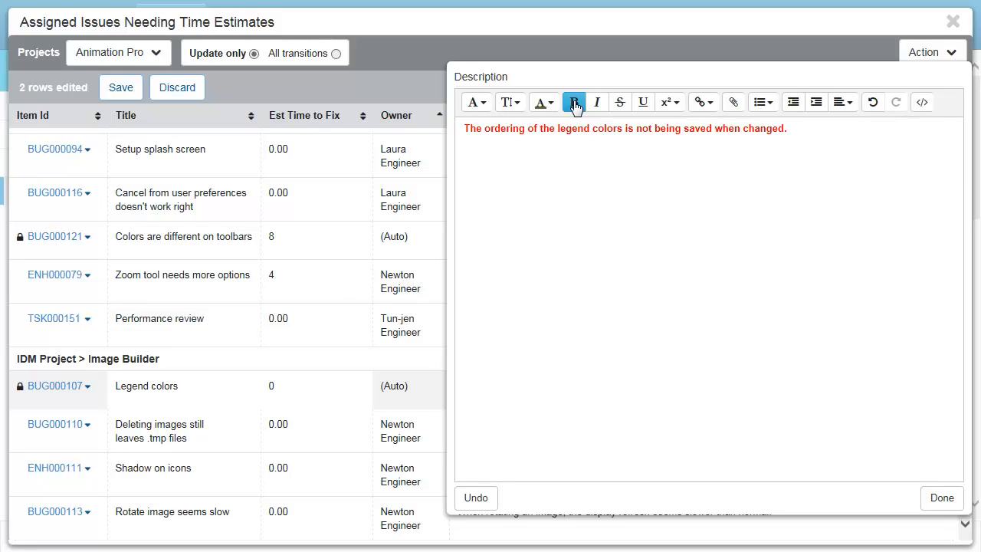
left_click(942, 499)
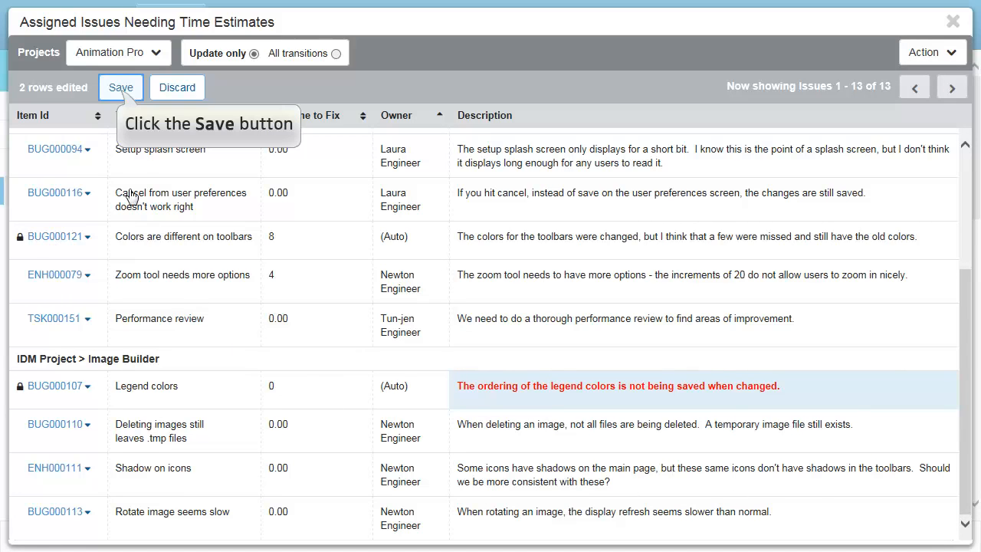
left_click(119, 89)
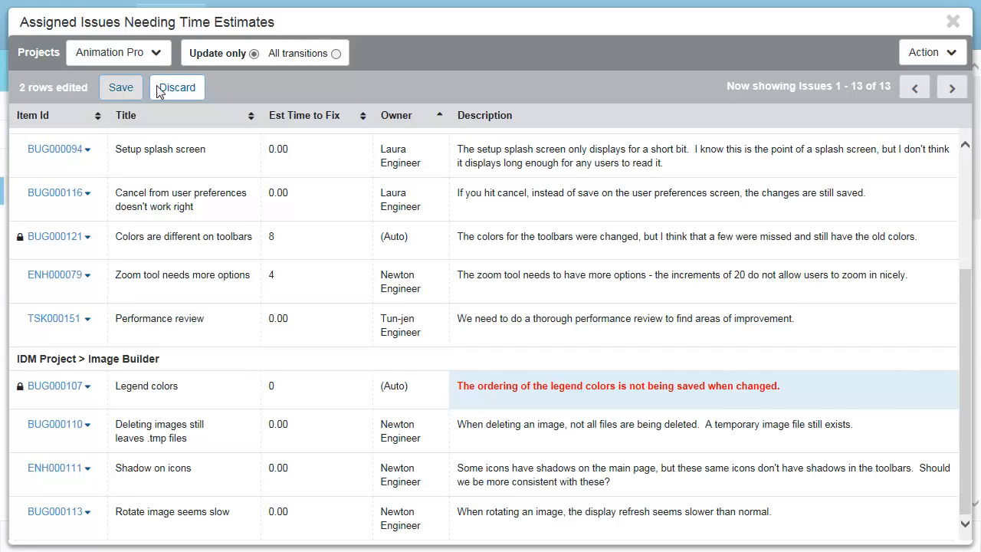
Step: Switch the grid to all transitions and try to save the Colors are different on toolbars issue with the Fix Complete transition
left_click(337, 53)
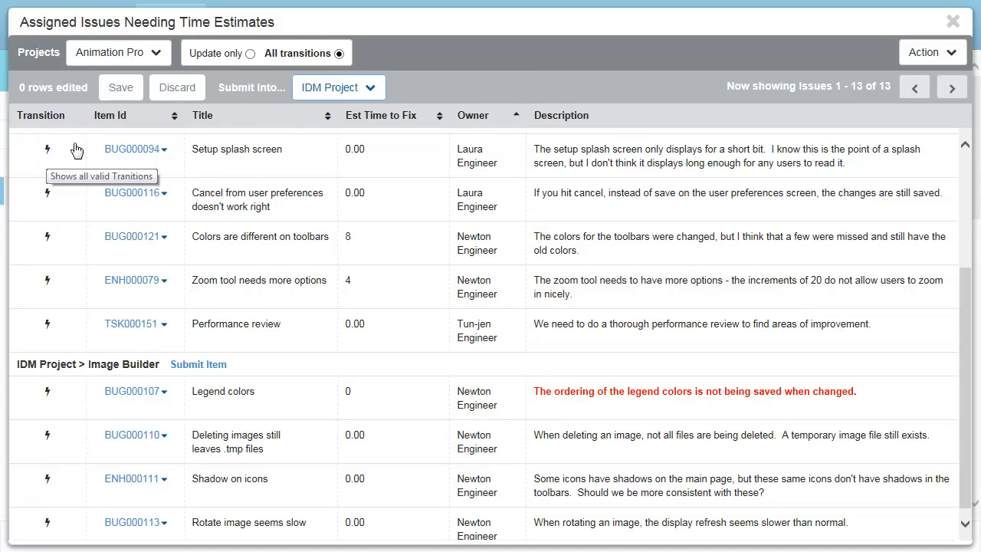
left_click(48, 242)
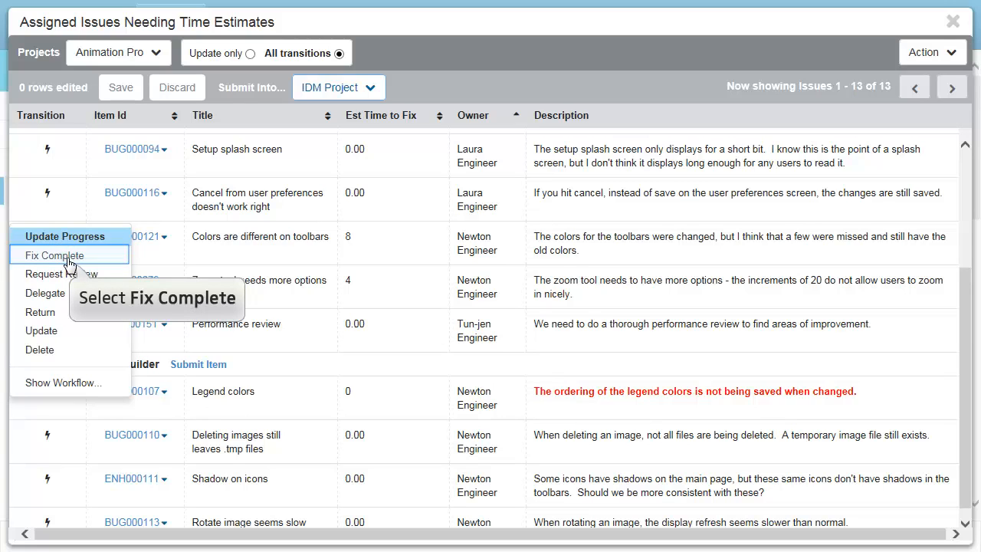
left_click(69, 257)
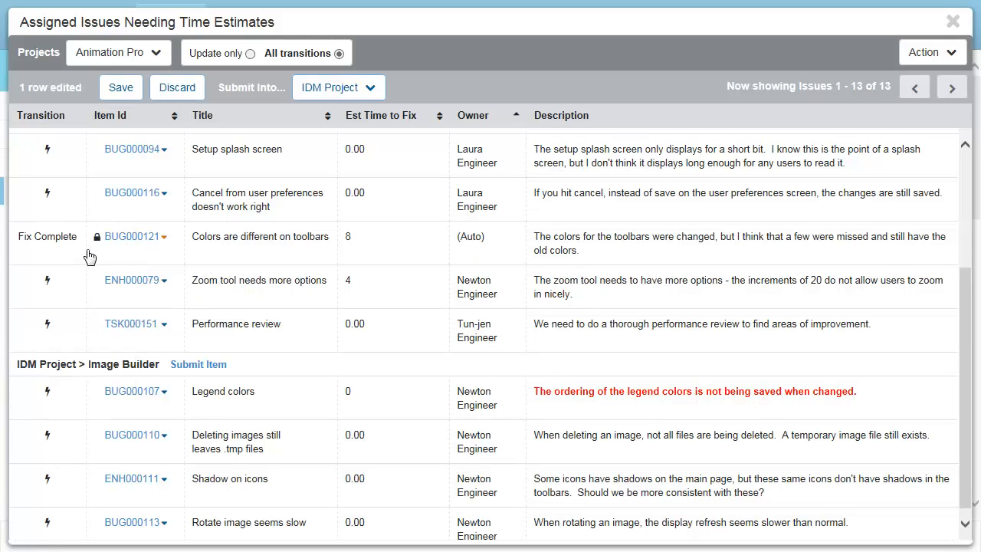
left_click(120, 89)
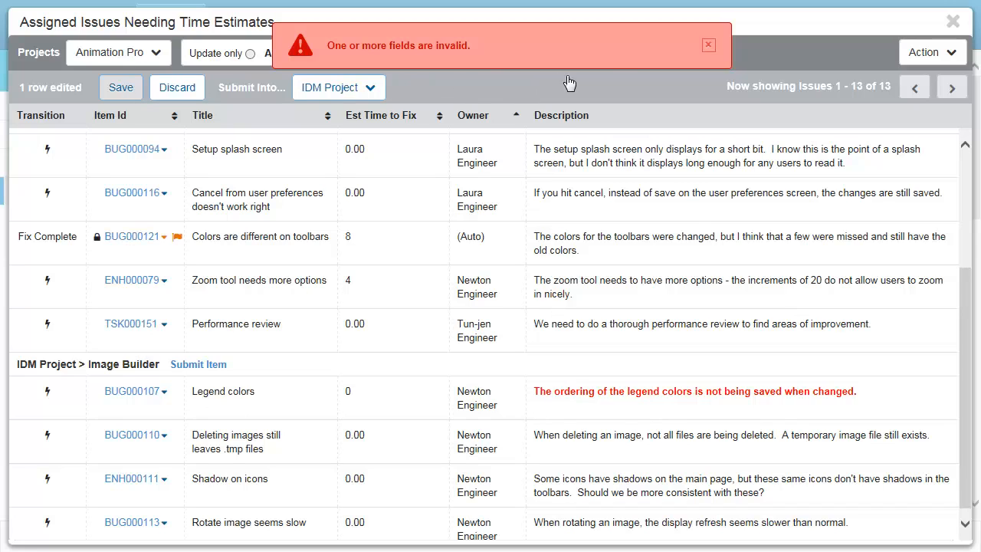
left_click(707, 45)
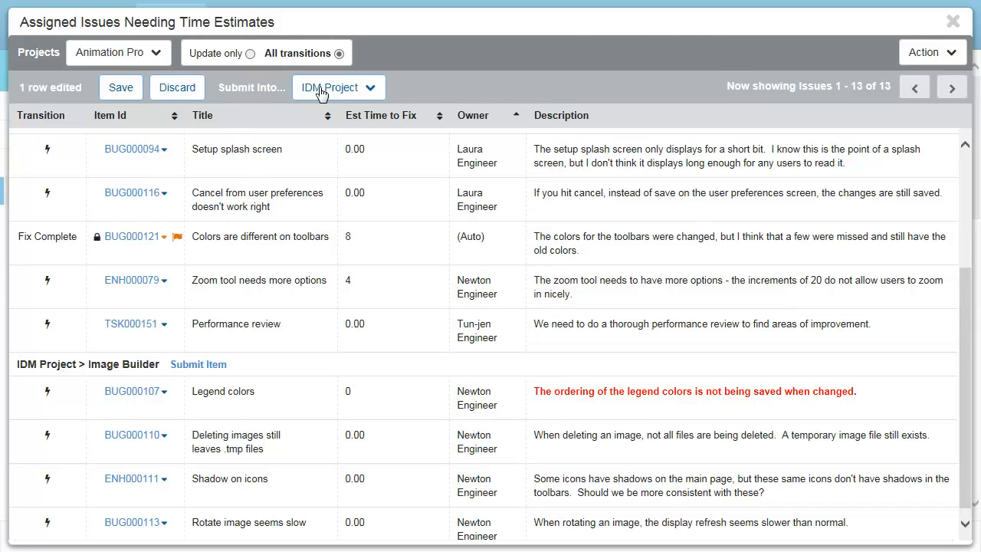
Step: In the required fields of the Colors are different on toolbars issue, set Actual Time to Fix to 8 and Resolution to Code Change
left_click(164, 239)
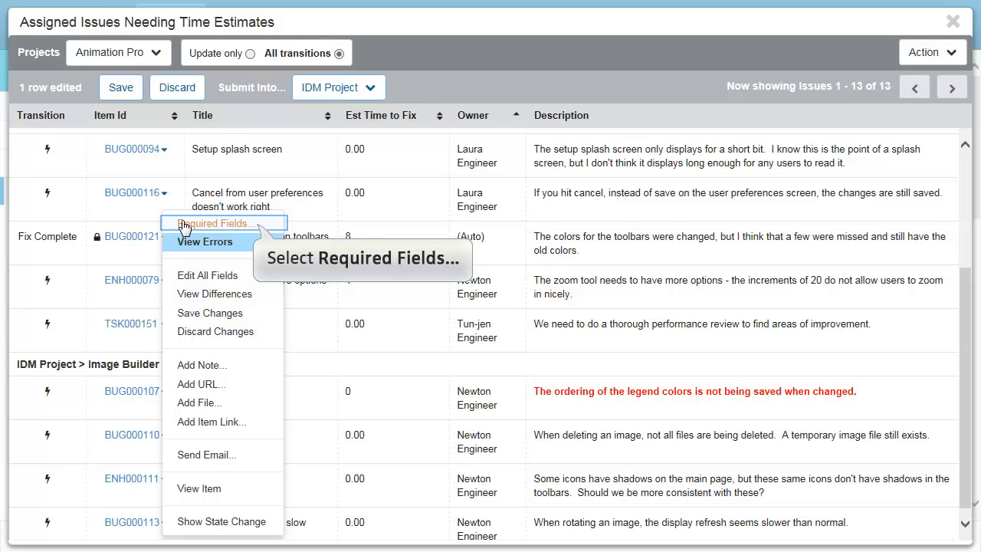
left_click(184, 223)
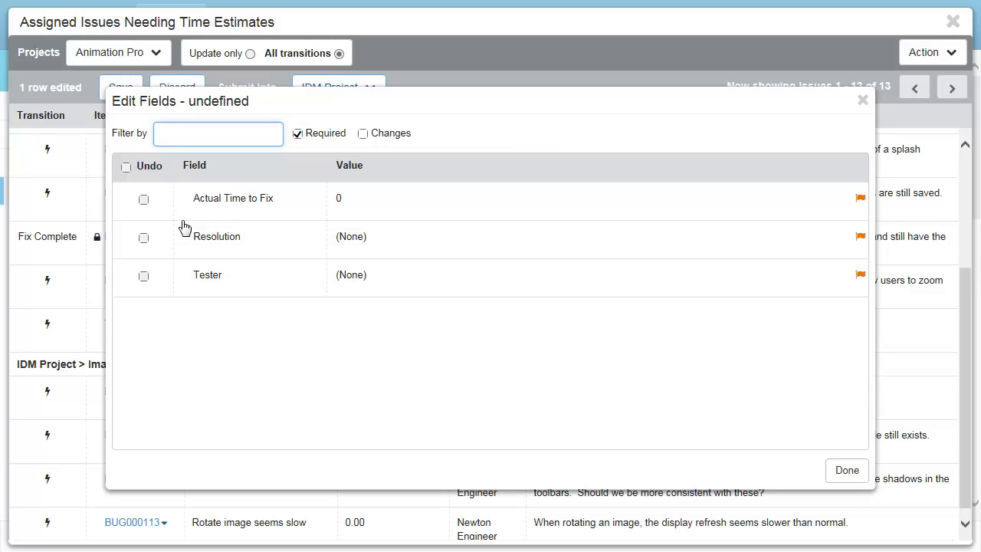
left_click(341, 202)
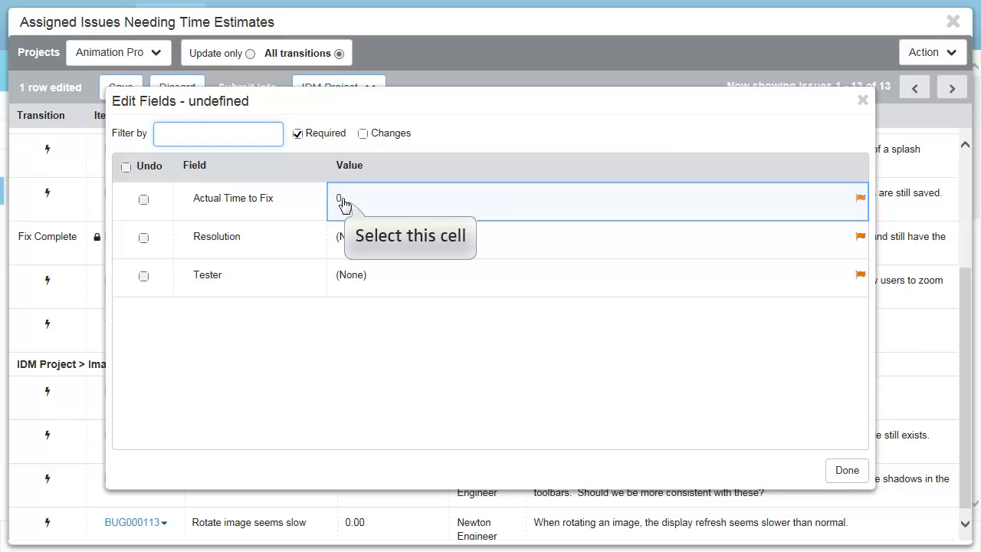
type("8")
left_click(357, 238)
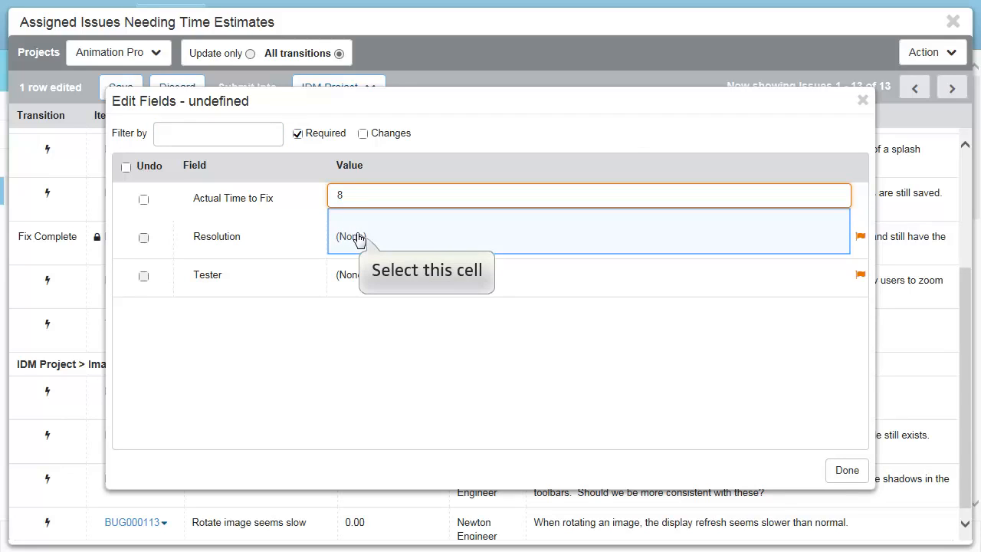
left_click(357, 237)
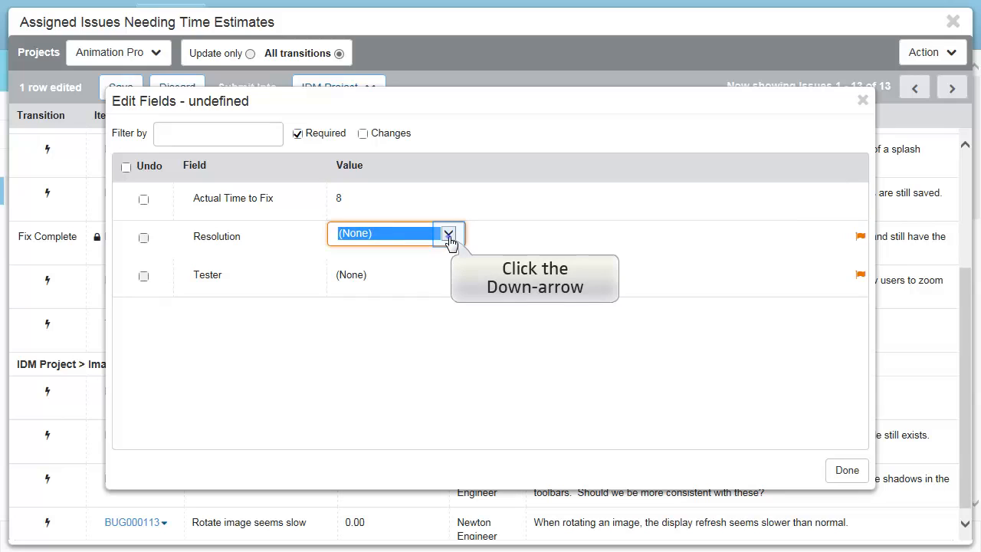
left_click(449, 234)
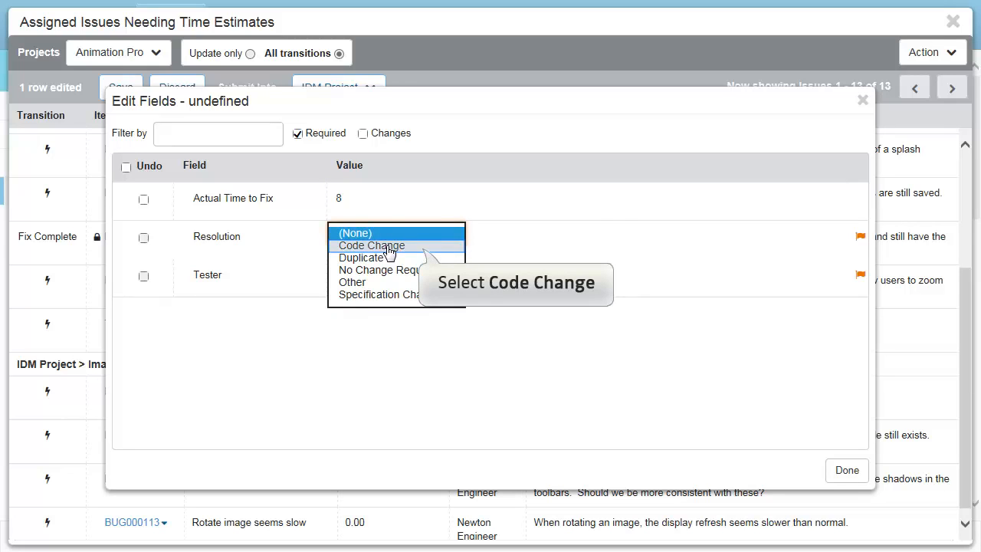
left_click(388, 248)
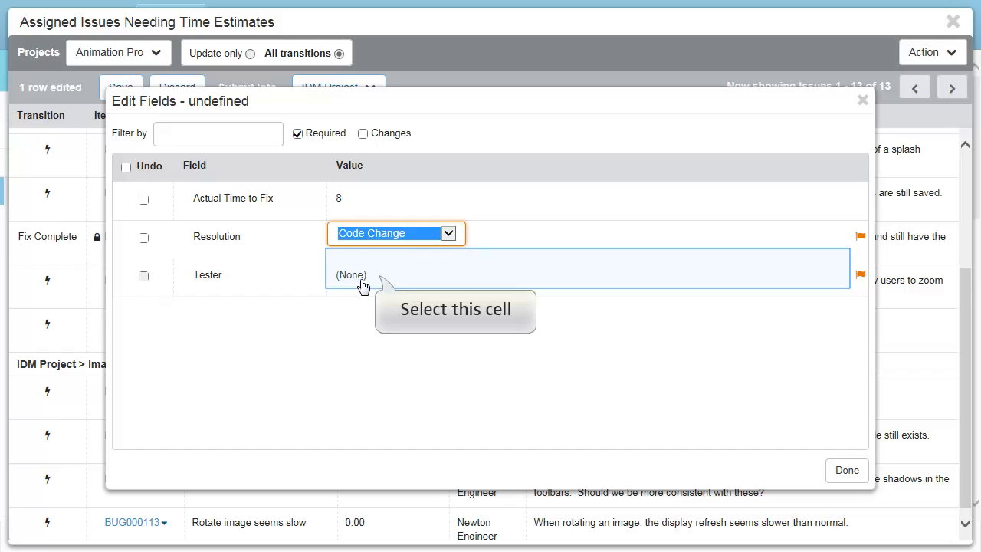
Step: Set the required Tester field of the Colors are different on toolbars issue to the second person listed and save the edited row
left_click(363, 286)
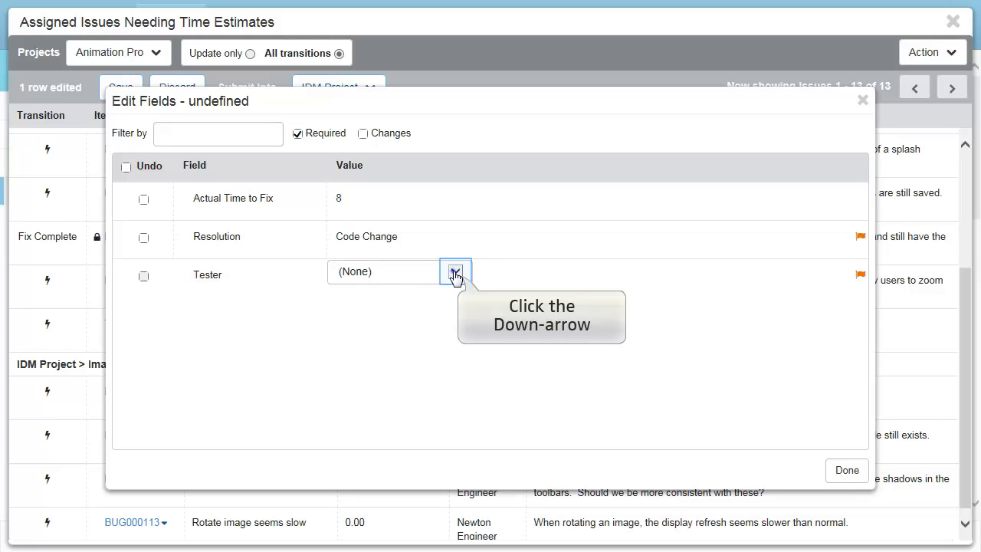
left_click(455, 273)
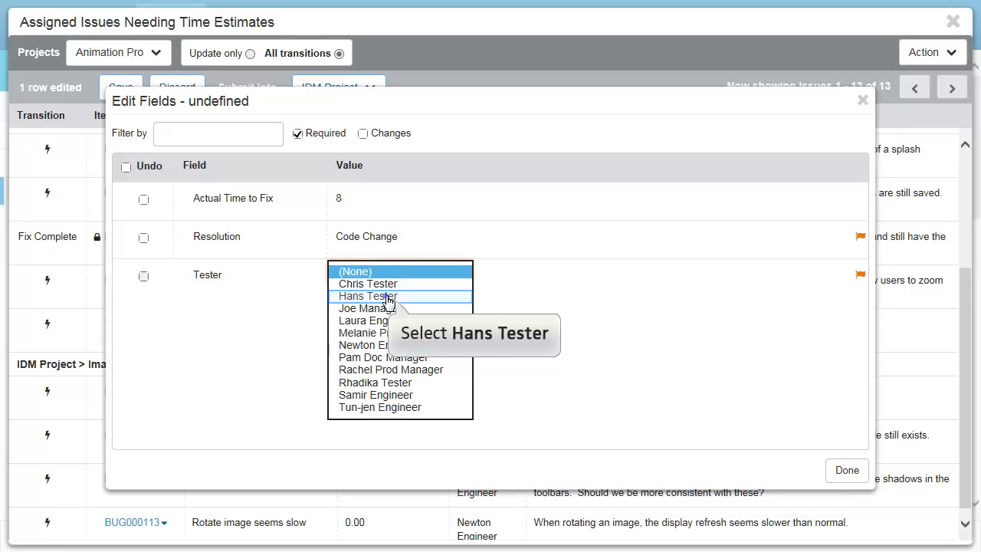
left_click(388, 297)
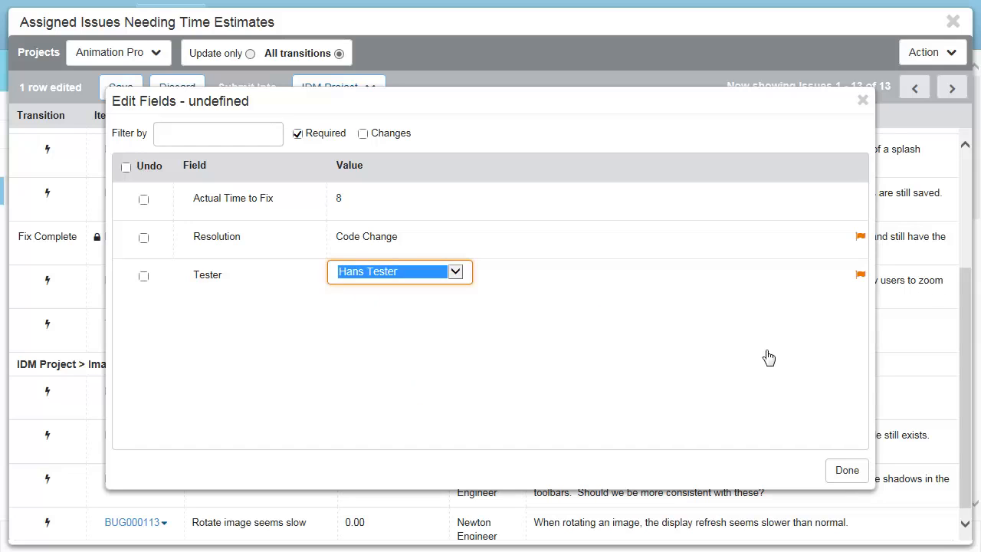
left_click(847, 471)
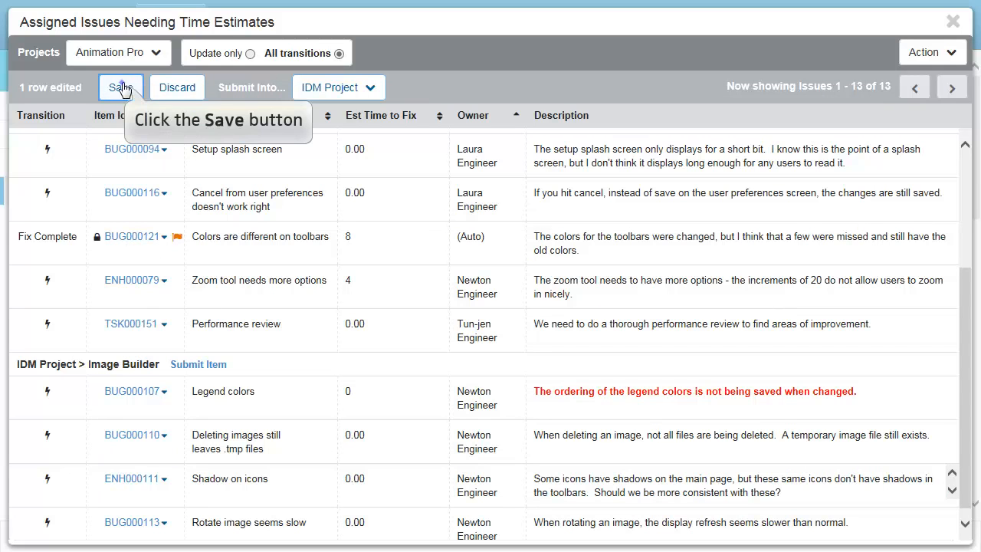
left_click(121, 88)
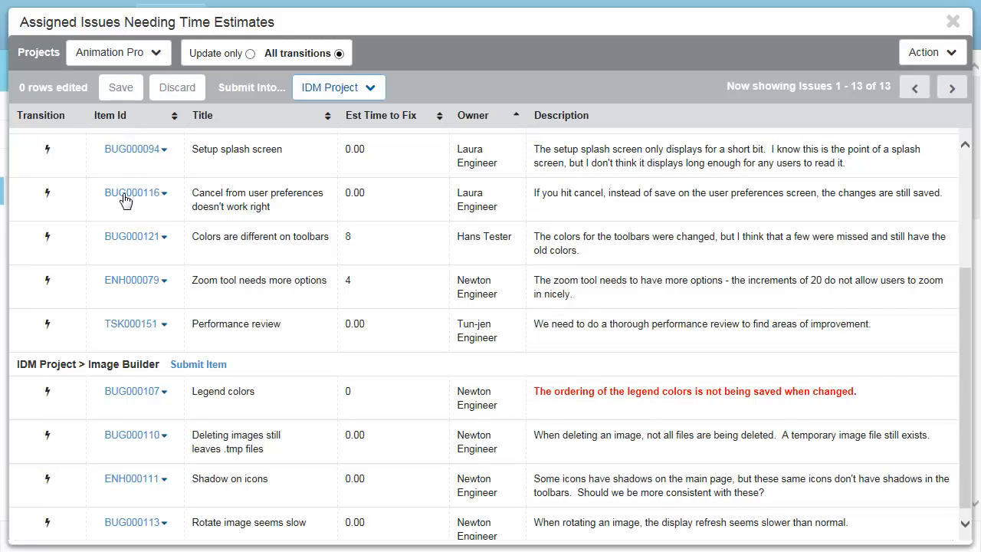
Step: Open the Colors are different on toolbars issue to examine its Action History, and close its details
left_click(126, 238)
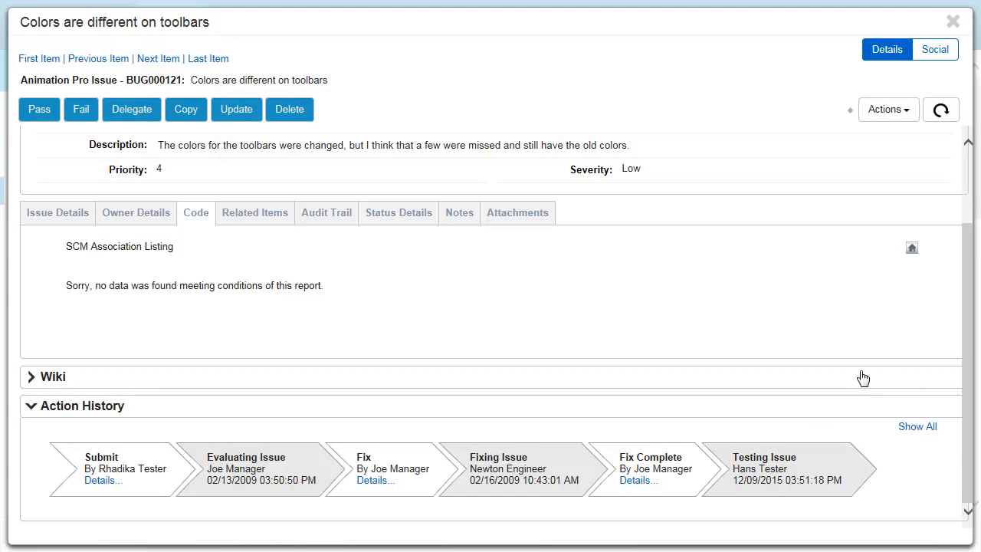
left_click(951, 26)
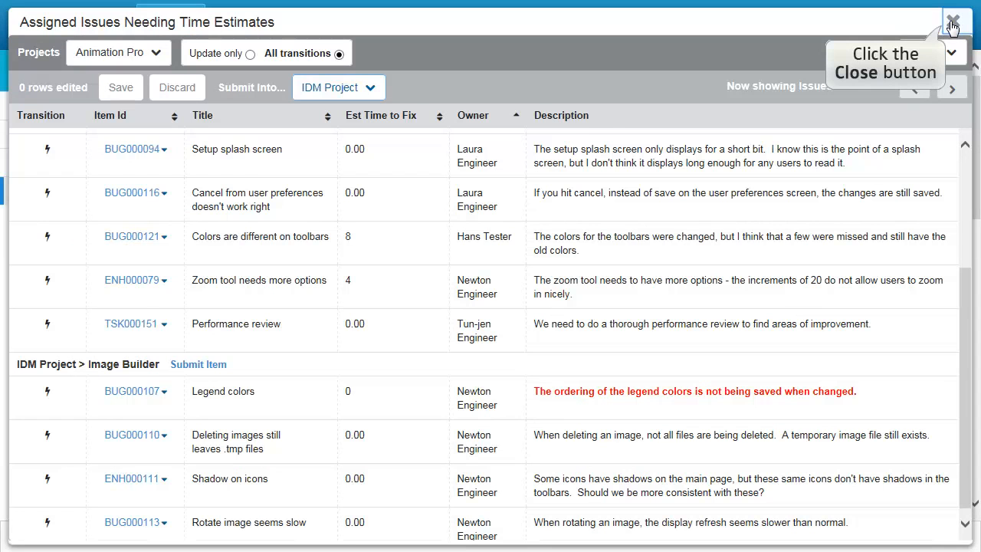
Step: Close the Assigned Issues Needing Time Estimates report and sign out of the user account
left_click(952, 23)
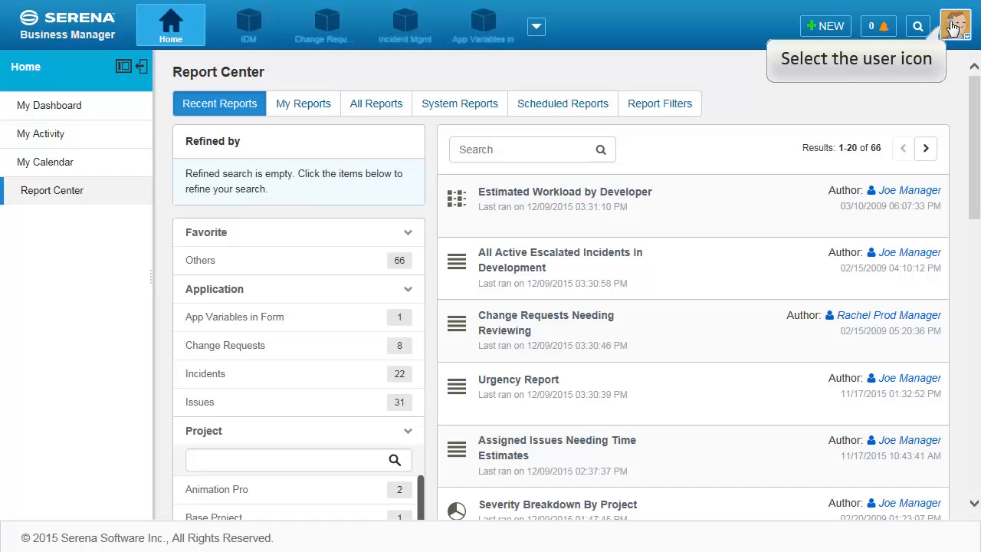
left_click(952, 28)
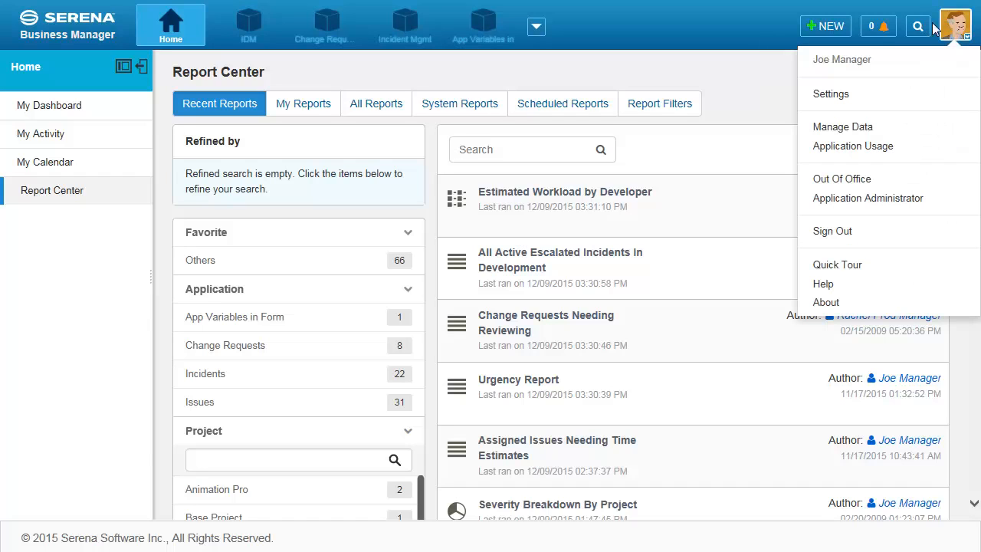
left_click(851, 232)
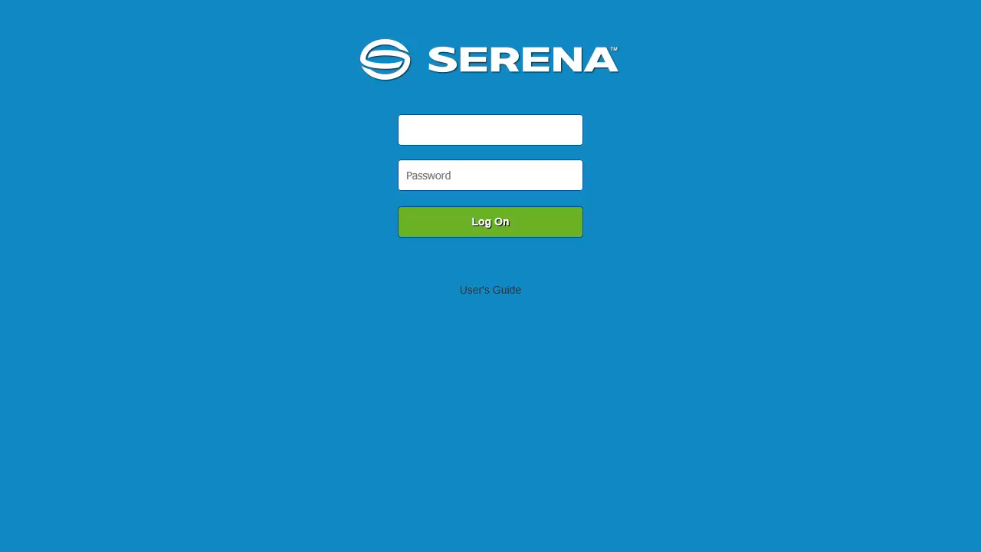